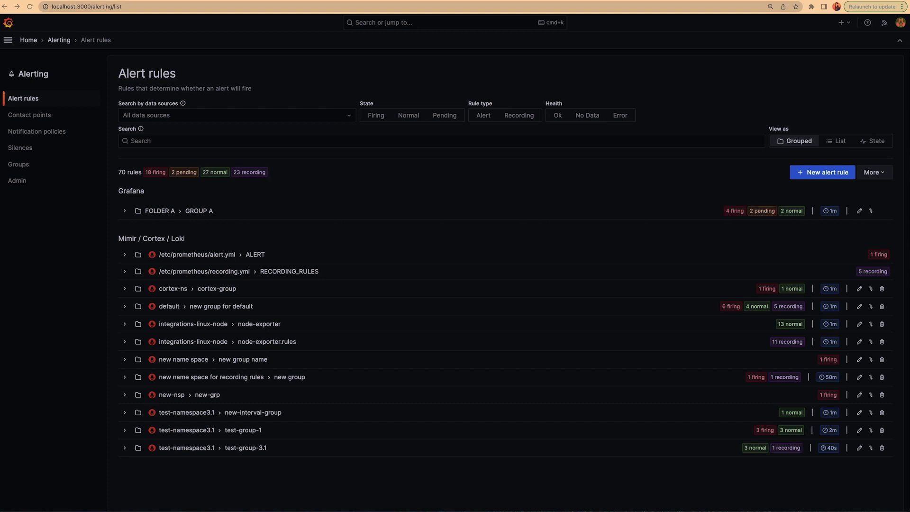
- Start a new alert rule and glance at query A's time range and data options
{"action": "left_click", "coordinate": [881, 173]}
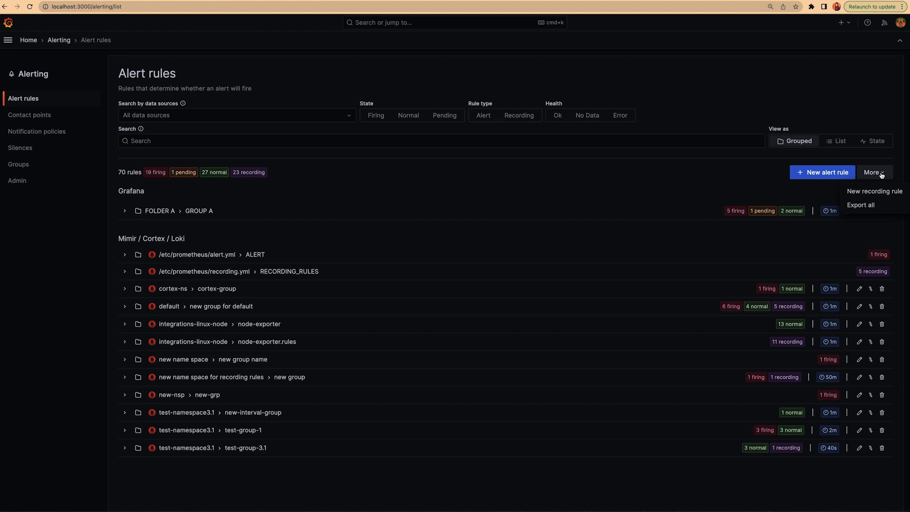
{"action": "left_click", "coordinate": [802, 176]}
{"action": "scroll", "coordinate": [800, 243], "scroll_direction": "down", "scroll_amount": 1}
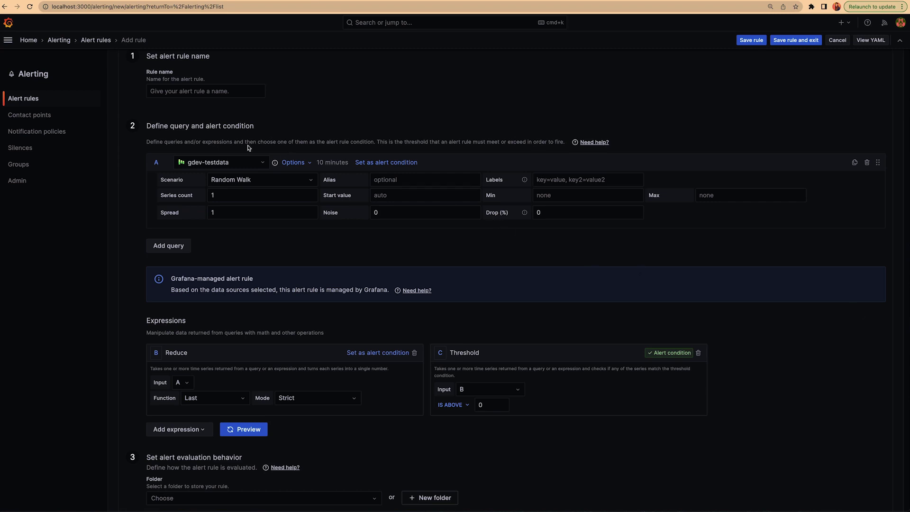
{"action": "left_click", "coordinate": [294, 163]}
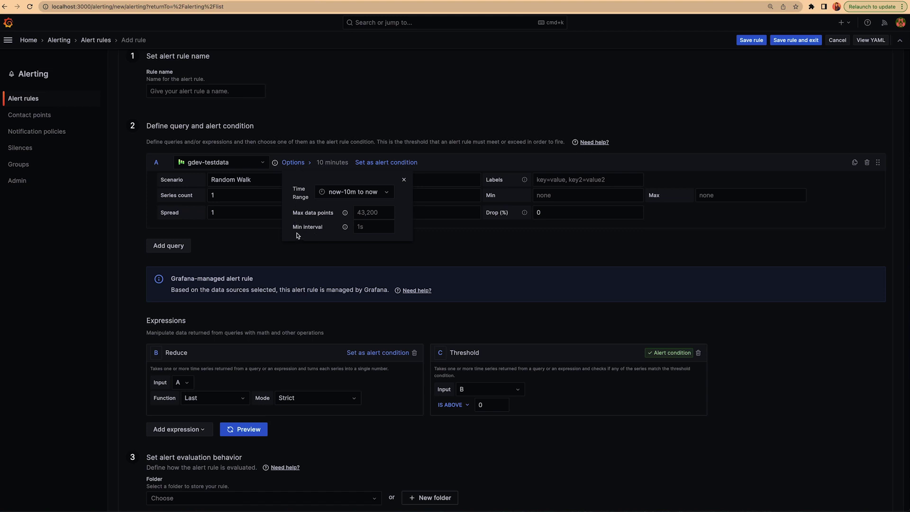
{"action": "left_click", "coordinate": [474, 244]}
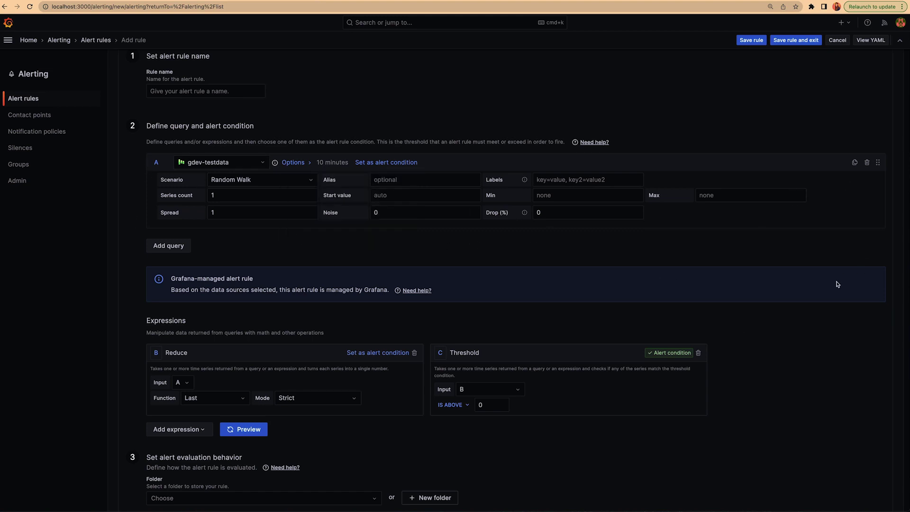
{"action": "scroll", "coordinate": [840, 285], "scroll_direction": "down", "scroll_amount": 3}
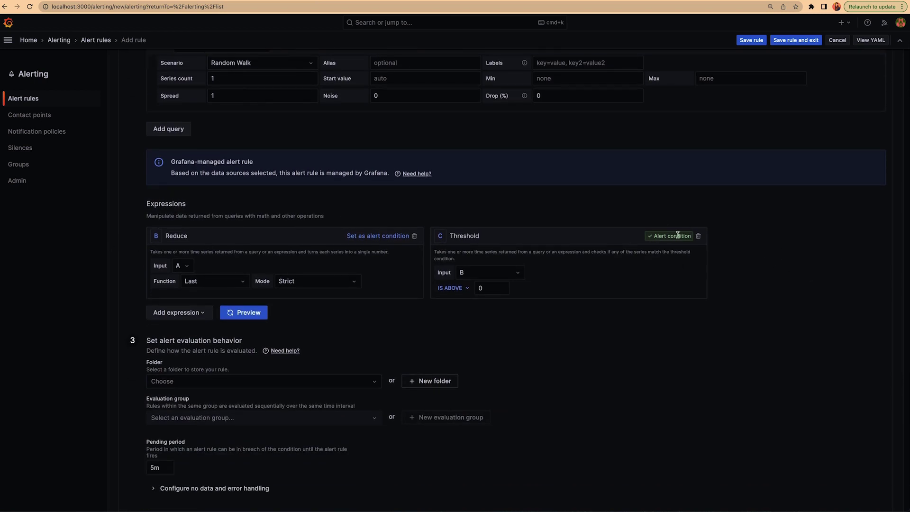
- Look through the available expression types and the New folder dialog without adding anything
{"action": "left_click", "coordinate": [167, 315]}
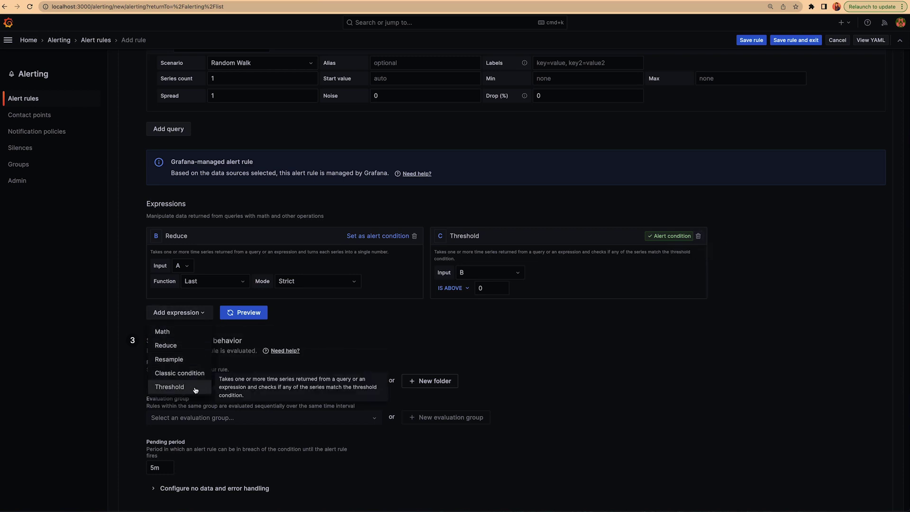
{"action": "left_click", "coordinate": [525, 349]}
{"action": "scroll", "coordinate": [572, 401], "scroll_direction": "down", "scroll_amount": 5}
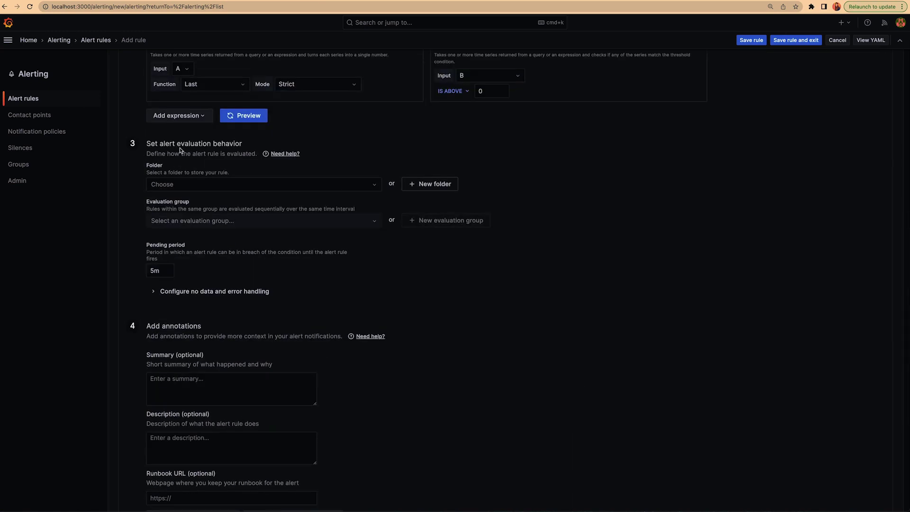
{"action": "left_click", "coordinate": [420, 188]}
{"action": "left_click", "coordinate": [496, 162]}
{"action": "scroll", "coordinate": [549, 281], "scroll_direction": "down", "scroll_amount": 3}
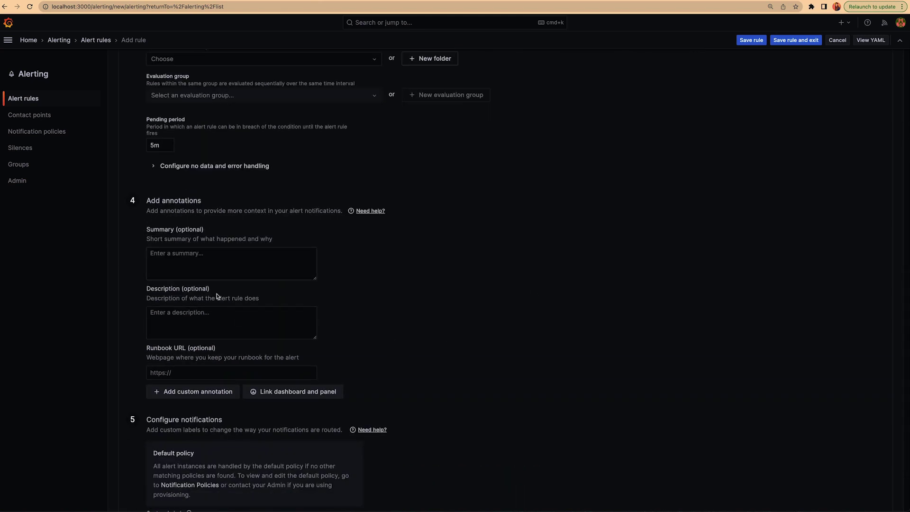
{"action": "scroll", "coordinate": [463, 372], "scroll_direction": "down", "scroll_amount": 2}
{"action": "scroll", "coordinate": [463, 373], "scroll_direction": "up", "scroll_amount": 5}
{"action": "scroll", "coordinate": [463, 372], "scroll_direction": "up", "scroll_amount": 5}
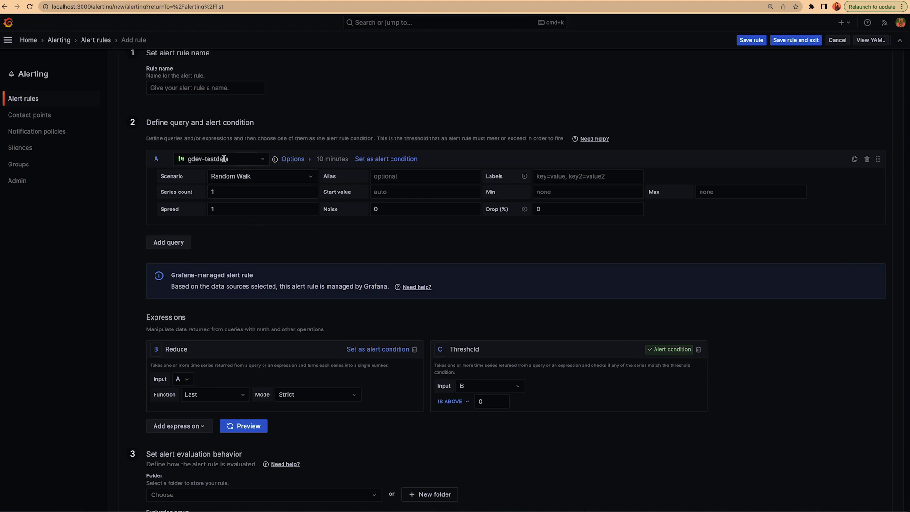
- Switch query A to the Prometheus data source with the query vector(1)
{"action": "left_click", "coordinate": [260, 162]}
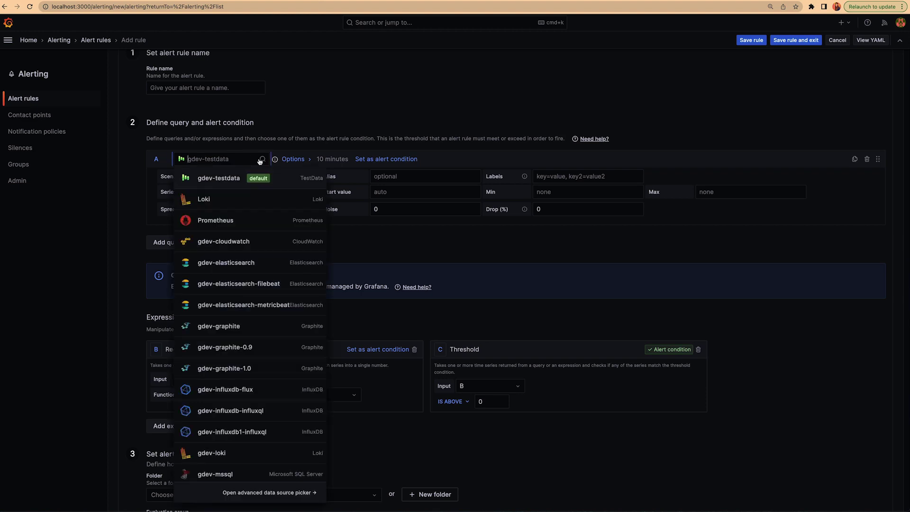
{"action": "left_click", "coordinate": [247, 221]}
{"action": "left_click", "coordinate": [267, 195]}
{"action": "type", "text": "vecot"}
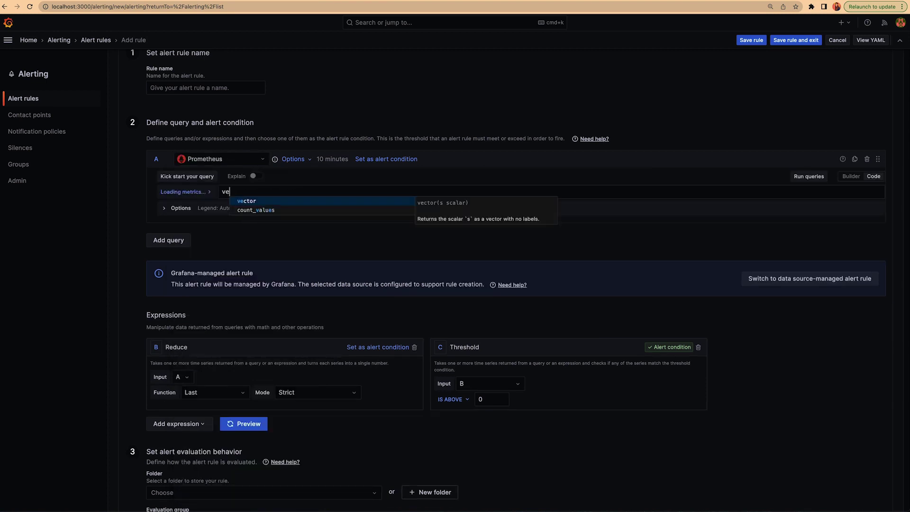
{"action": "key", "text": "BackSpace"}
{"action": "key", "text": "BackSpace"}
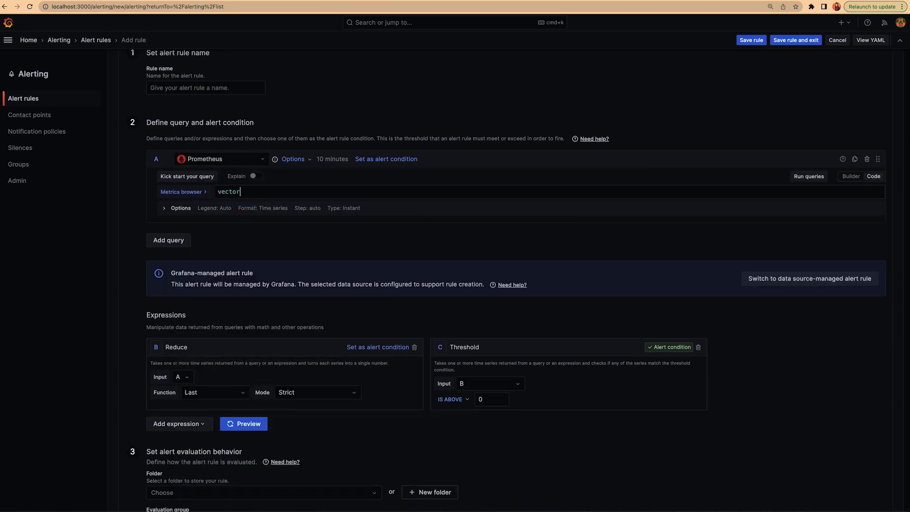
{"action": "type", "text": "tor(1"}
- Switch the rule to data source-managed and back, keeping it Grafana-managed
{"action": "left_click_drag", "start_coordinate": [171, 273], "coordinate": [266, 276]}
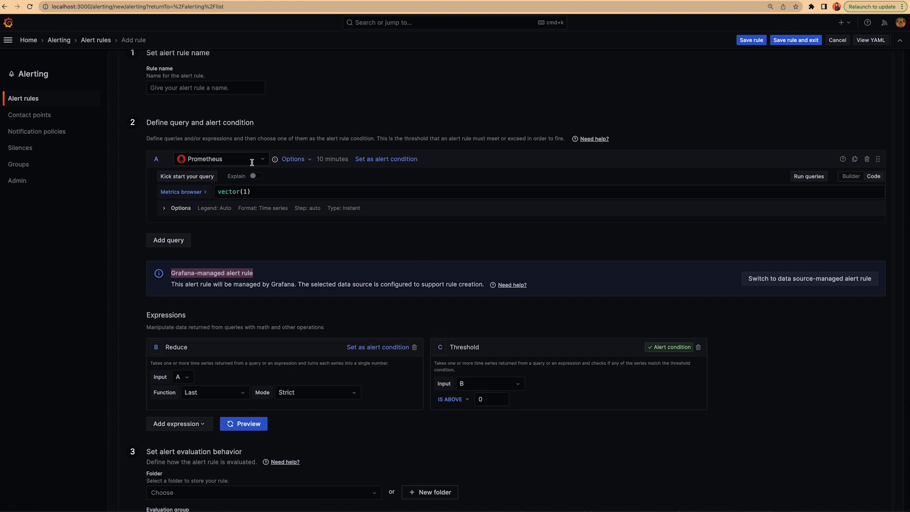
{"action": "left_click", "coordinate": [783, 279]}
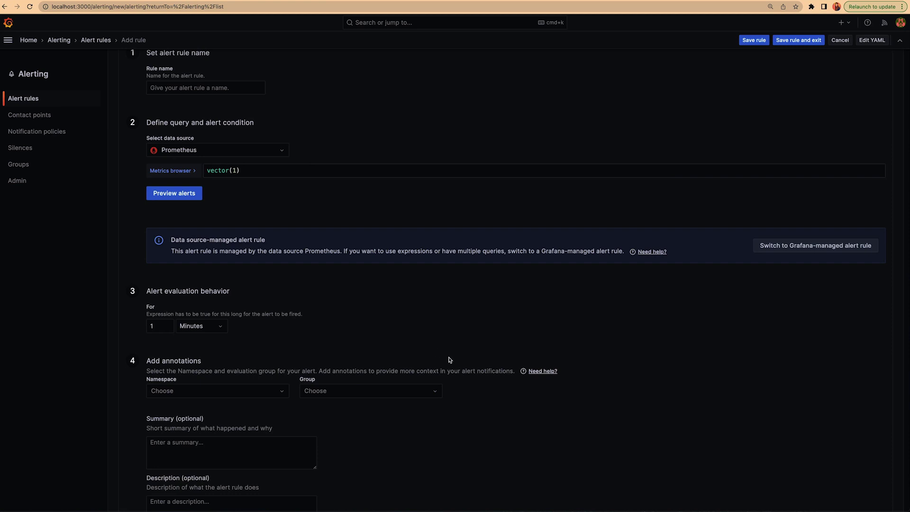
{"action": "left_click", "coordinate": [782, 245]}
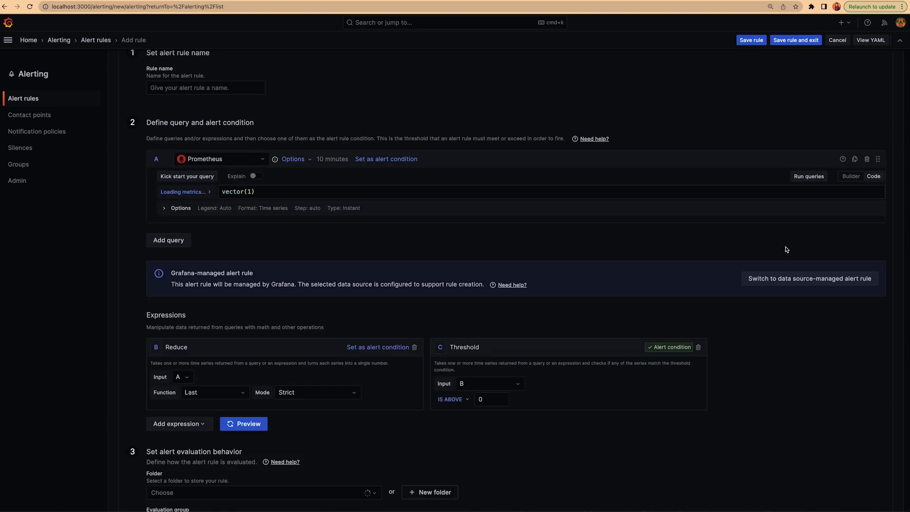
{"action": "scroll", "coordinate": [786, 383], "scroll_direction": "down", "scroll_amount": 5}
{"action": "scroll", "coordinate": [786, 385], "scroll_direction": "down", "scroll_amount": 6}
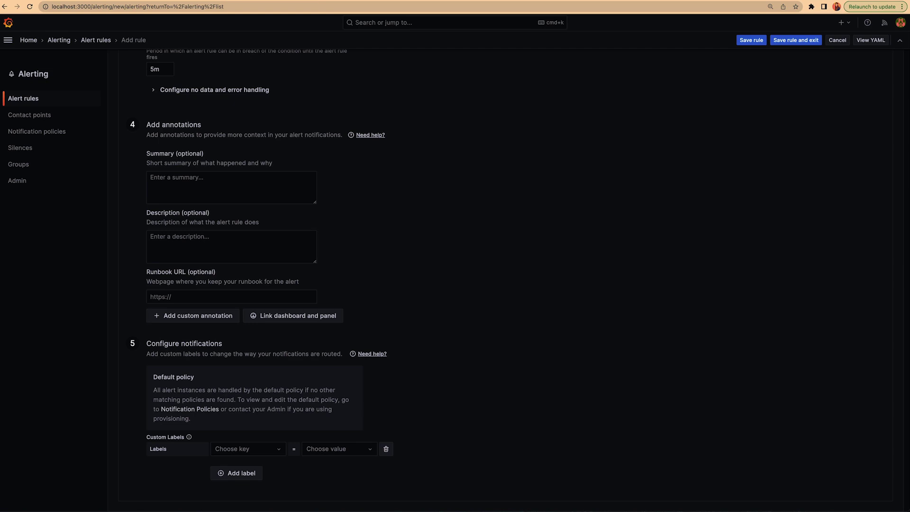
- On the Alerting admin page, show the Grafana Alertmanager's configuration
{"action": "left_click", "coordinate": [19, 182]}
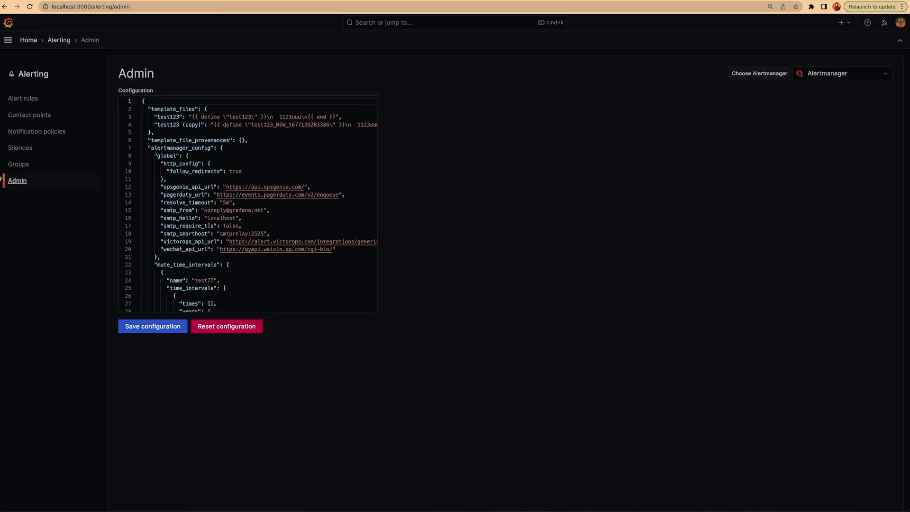
{"action": "left_click", "coordinate": [830, 83]}
{"action": "left_click", "coordinate": [823, 88]}
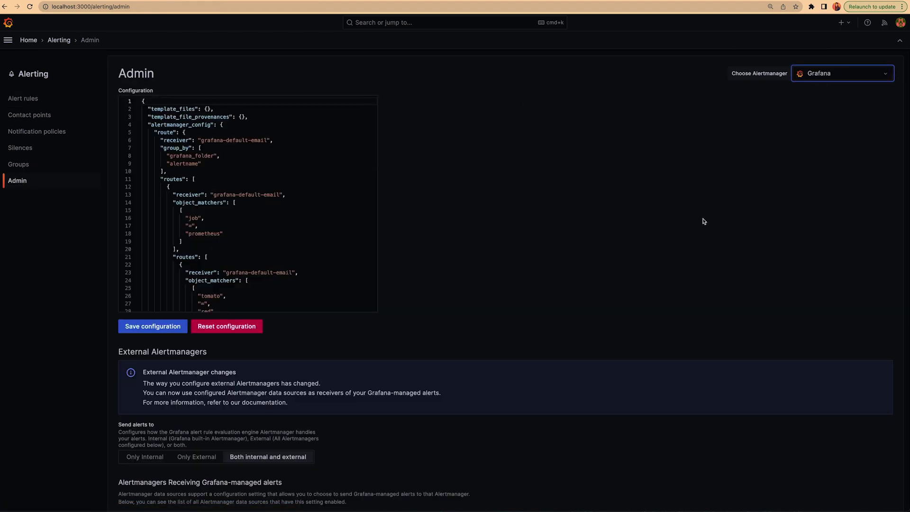
{"action": "scroll", "coordinate": [704, 221], "scroll_direction": "down", "scroll_amount": 3}
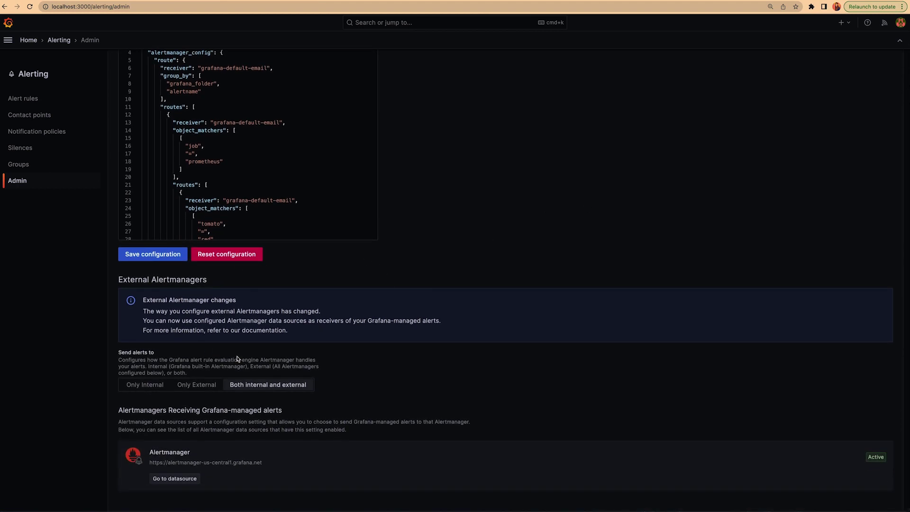
{"action": "left_click", "coordinate": [416, 393]}
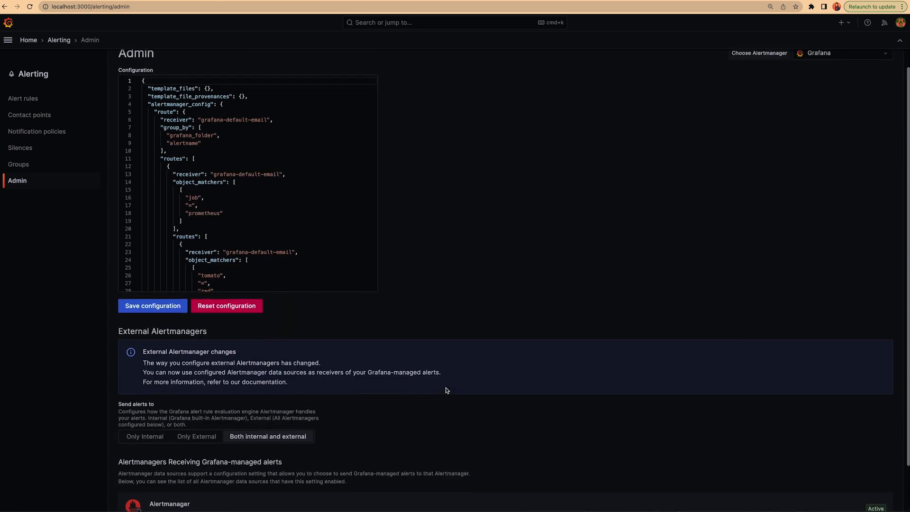
- Review the external Alertmanager entry, then go to Notification policies
{"action": "double_click", "coordinate": [174, 453]}
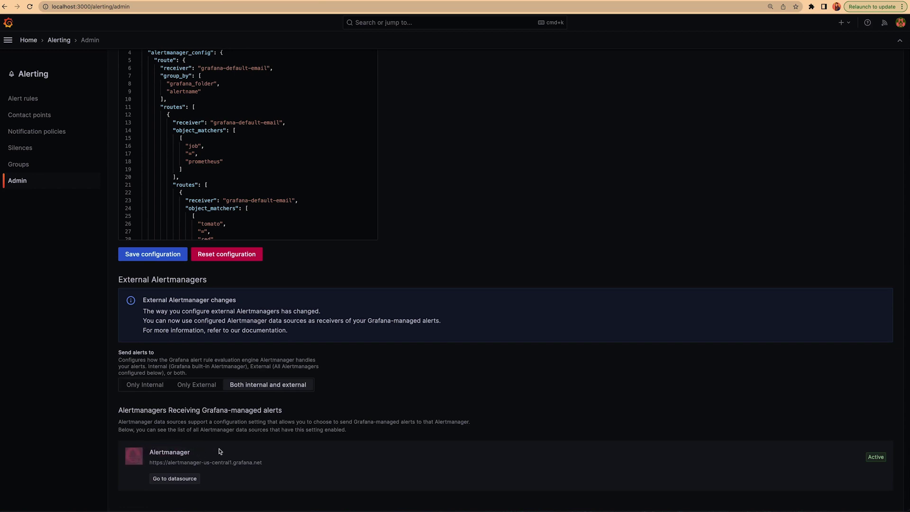
{"action": "left_click", "coordinate": [204, 455]}
{"action": "left_click", "coordinate": [52, 135]}
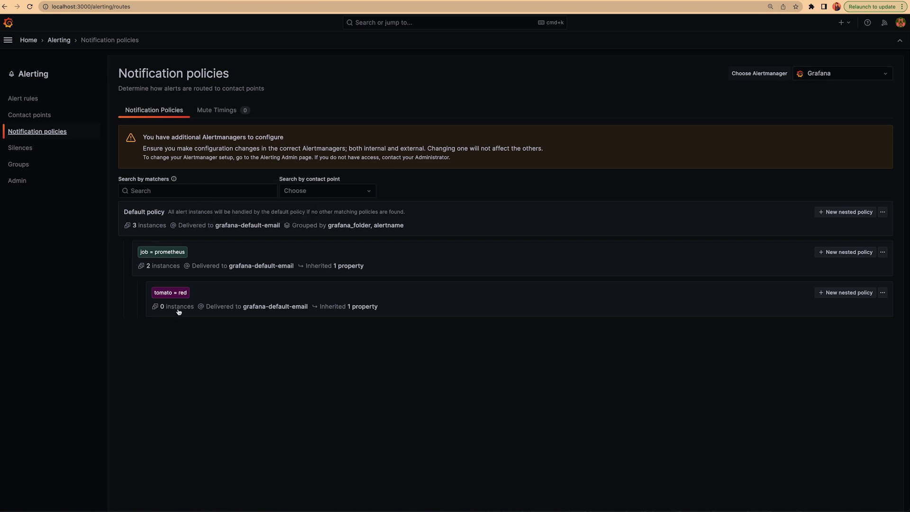
- Show the external Alertmanager's policy tree, then return to the Alert rules list
{"action": "left_click", "coordinate": [847, 75]}
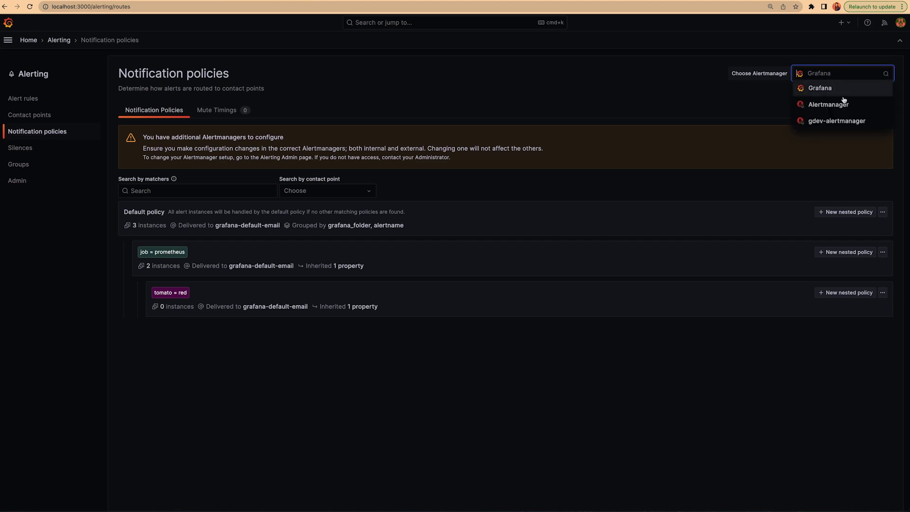
{"action": "left_click", "coordinate": [844, 102]}
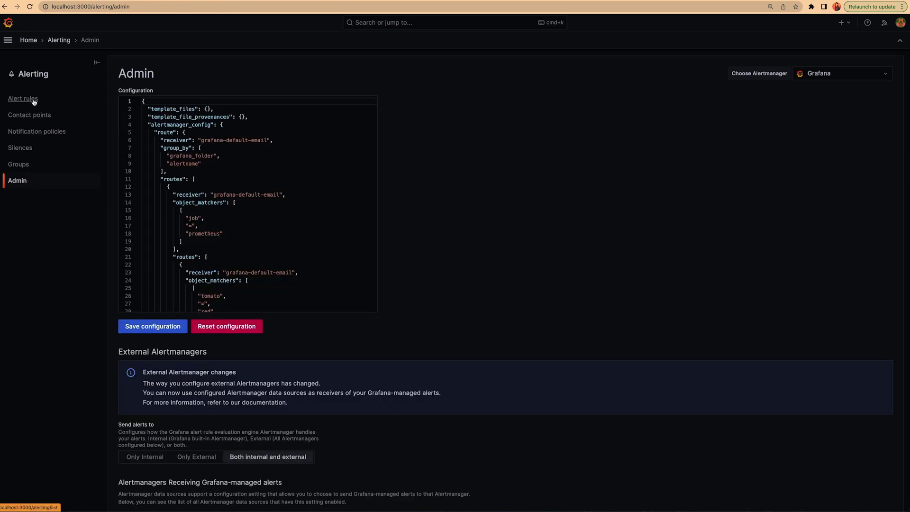
{"action": "left_click", "coordinate": [34, 100]}
- Edit the testing-routes3- matching for ext siblings rule under FOLDER A > GROUP A
{"action": "left_click", "coordinate": [124, 211]}
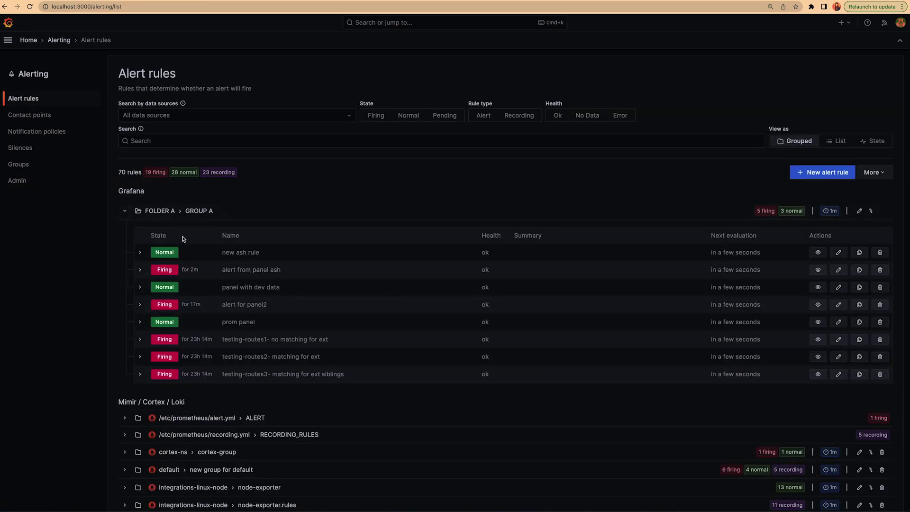
{"action": "left_click", "coordinate": [839, 374]}
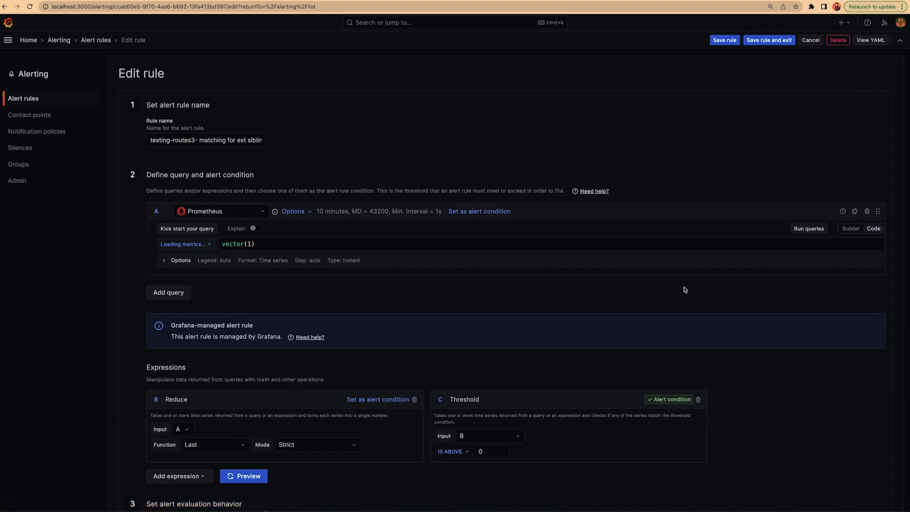
{"action": "scroll", "coordinate": [811, 375], "scroll_direction": "down", "scroll_amount": 5}
{"action": "scroll", "coordinate": [811, 375], "scroll_direction": "down", "scroll_amount": 8}
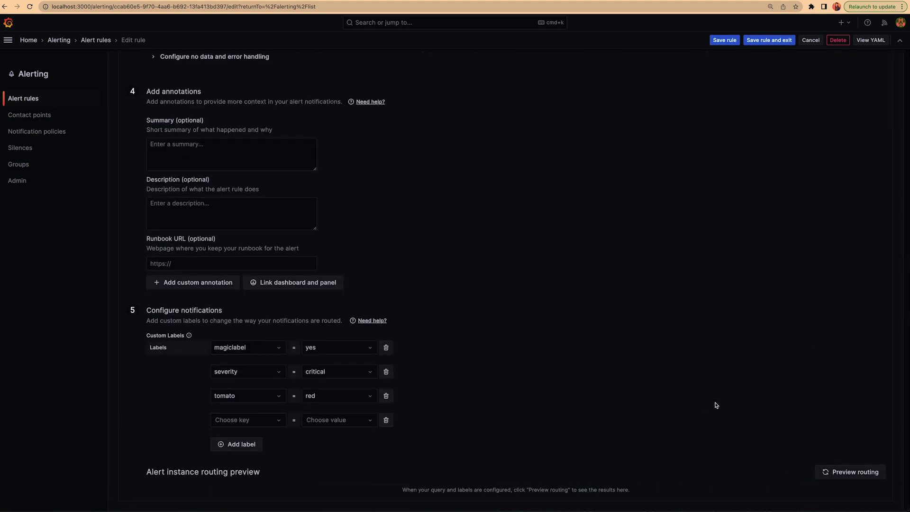
- Preview routing for labels magiclabel=yes, severity=critical, tomato=red and expand the Default policy result
{"action": "left_click", "coordinate": [835, 471]}
{"action": "scroll", "coordinate": [616, 346], "scroll_direction": "down", "scroll_amount": 2}
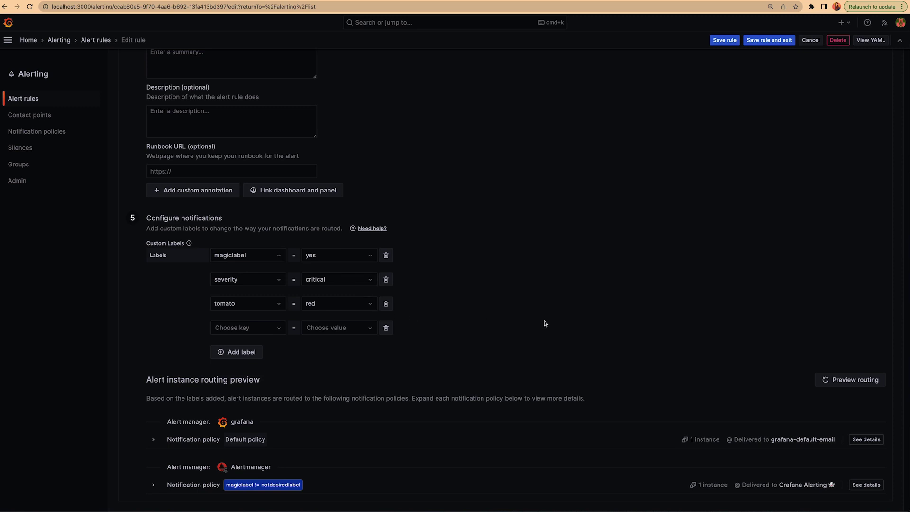
{"action": "left_click", "coordinate": [151, 441]}
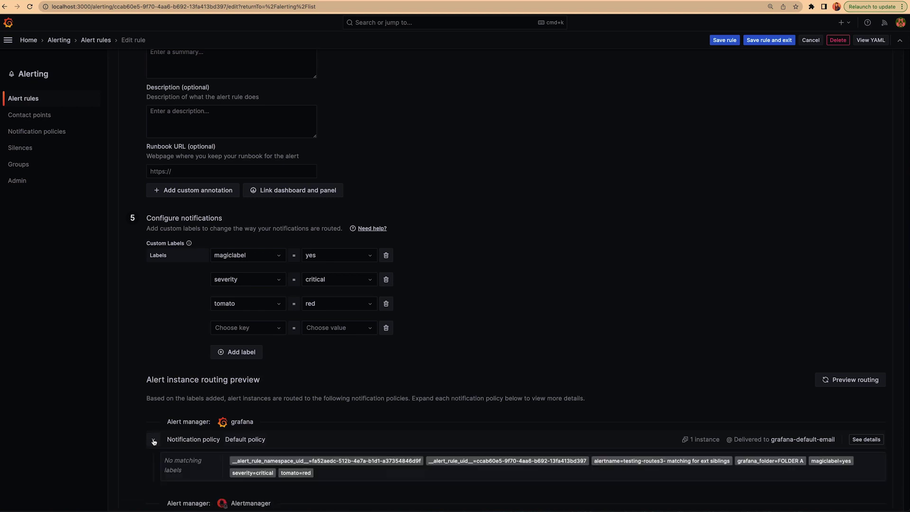
- Expand the Alertmanager result, noting Default policy has no matches and magiclabel=yes routes to Grafana Alerting
{"action": "scroll", "coordinate": [511, 329], "scroll_direction": "down", "scroll_amount": 1}
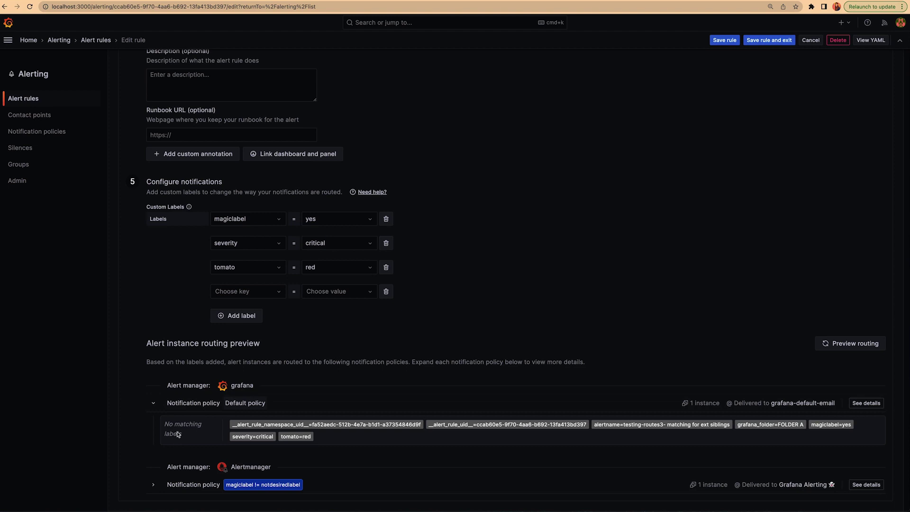
{"action": "left_click_drag", "start_coordinate": [201, 438], "coordinate": [158, 428]}
{"action": "left_click", "coordinate": [150, 488]}
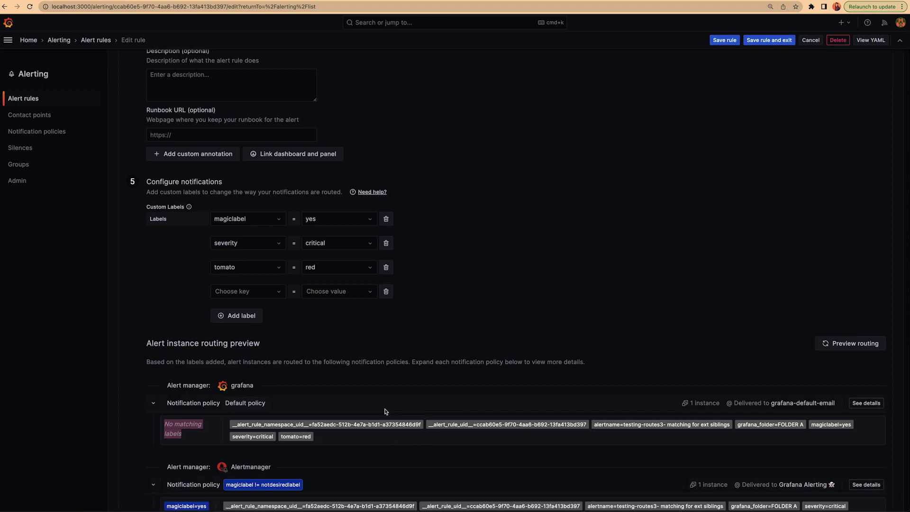
{"action": "scroll", "coordinate": [389, 408], "scroll_direction": "down", "scroll_amount": 1}
{"action": "left_click", "coordinate": [169, 472]}
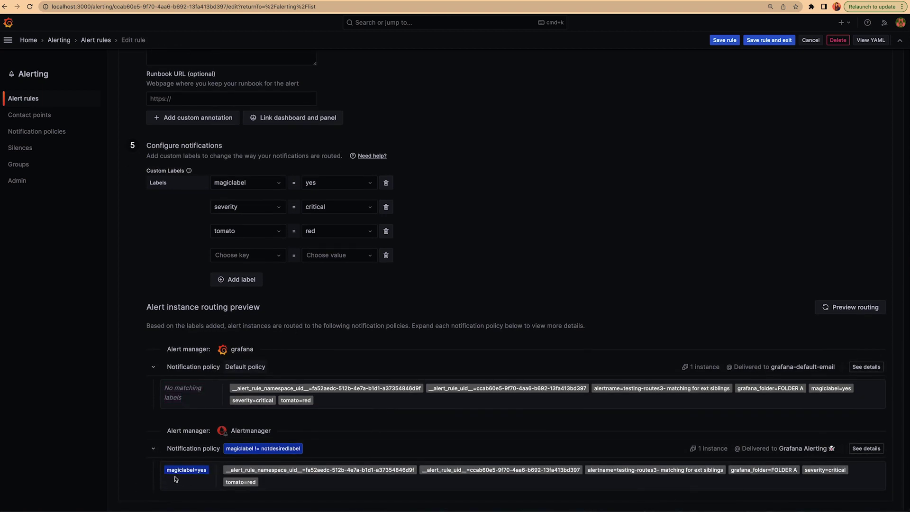
{"action": "left_click_drag", "start_coordinate": [167, 472], "coordinate": [209, 470]}
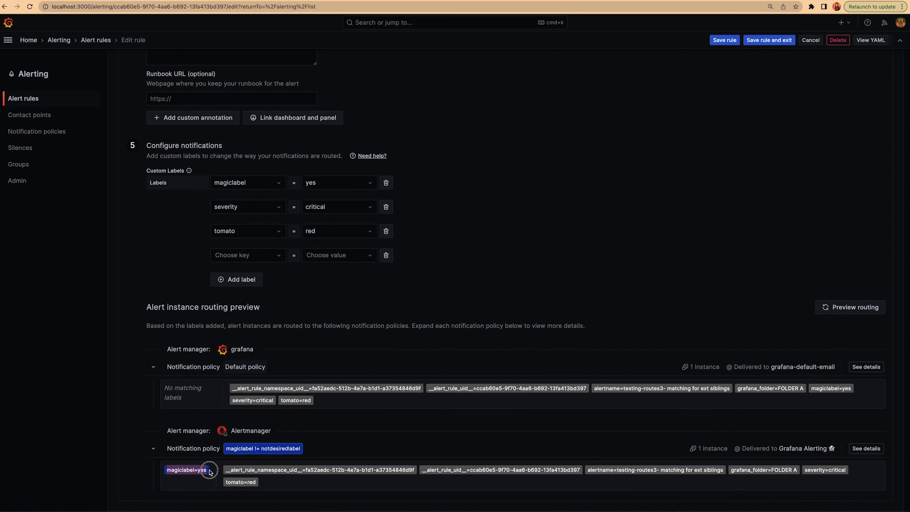
{"action": "left_click", "coordinate": [166, 481]}
{"action": "left_click_drag", "start_coordinate": [778, 449], "coordinate": [836, 446]}
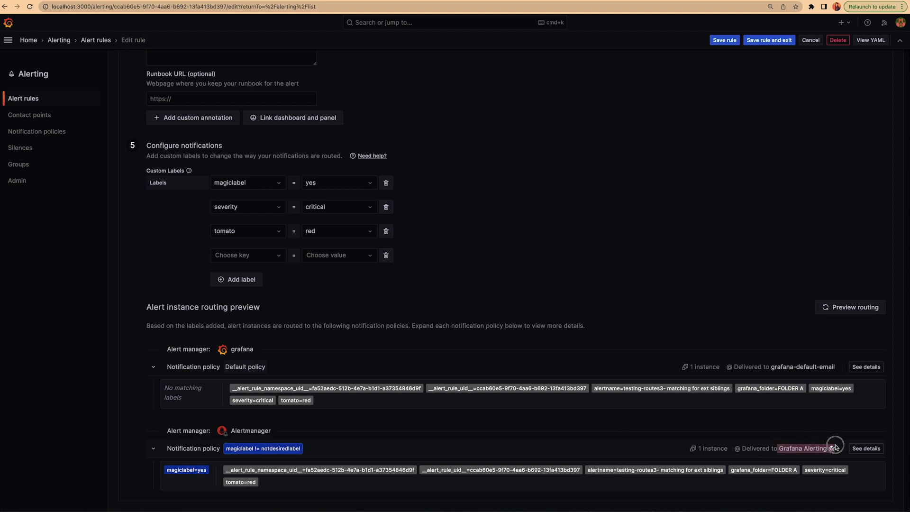
- View the routing path Default policy → severity = critical → magiclabel != notdesiredlabel, then close it
{"action": "left_click", "coordinate": [867, 448]}
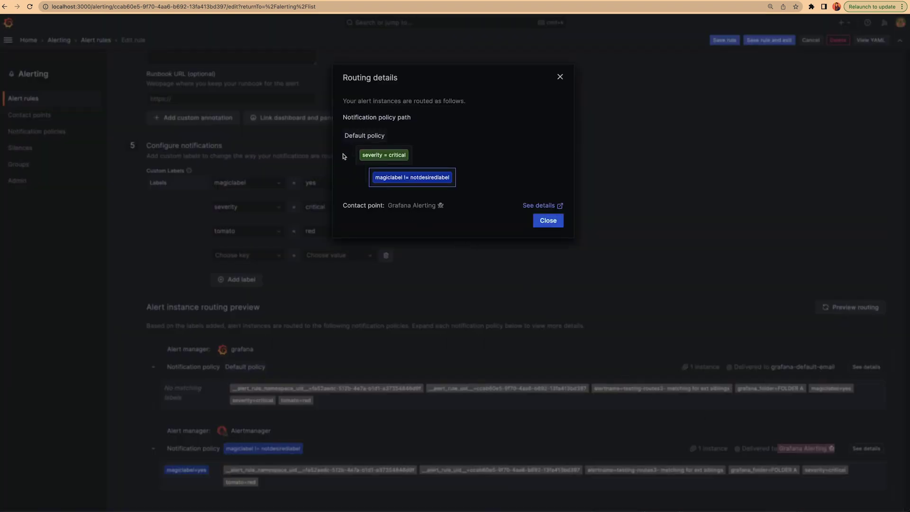
{"action": "key", "text": "Escape"}
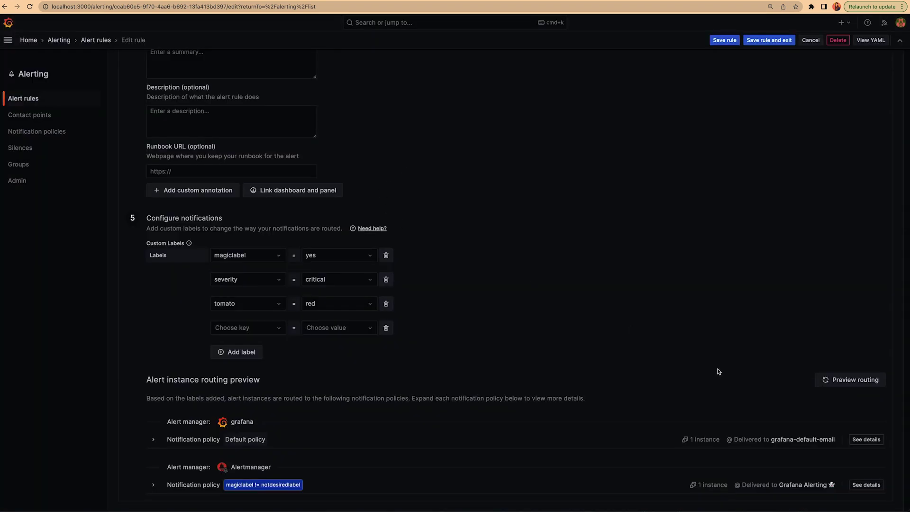
{"action": "left_click", "coordinate": [867, 485]}
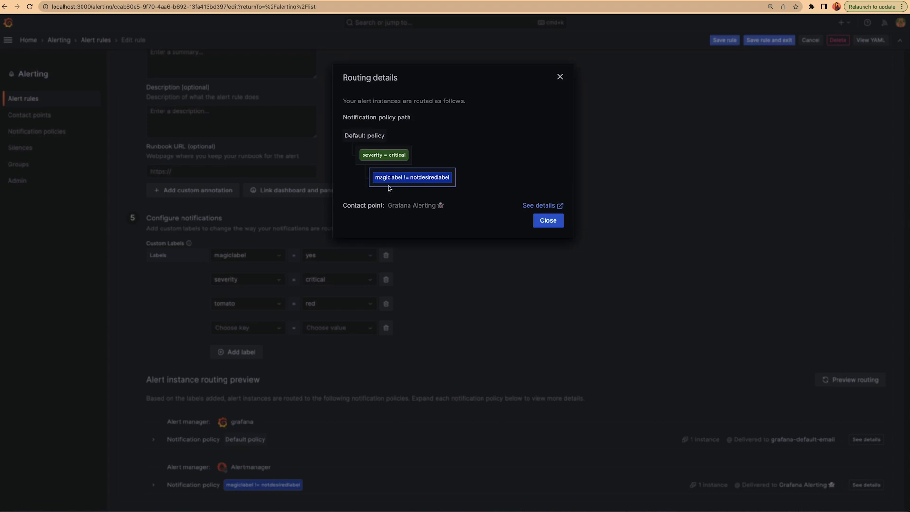
{"action": "left_click", "coordinate": [548, 221]}
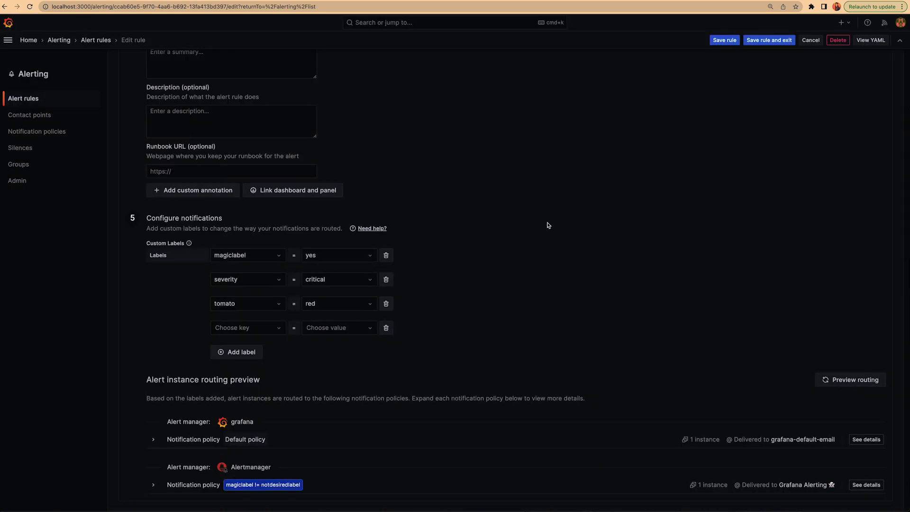